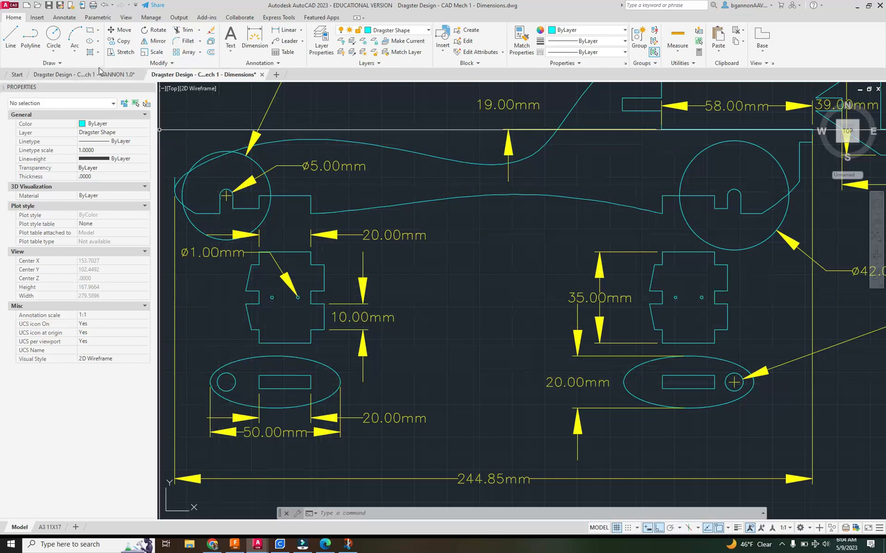
- Check the ellipse dimensions in the Dimensions reference drawing and return to the working dragster drawing
left_click(97, 74)
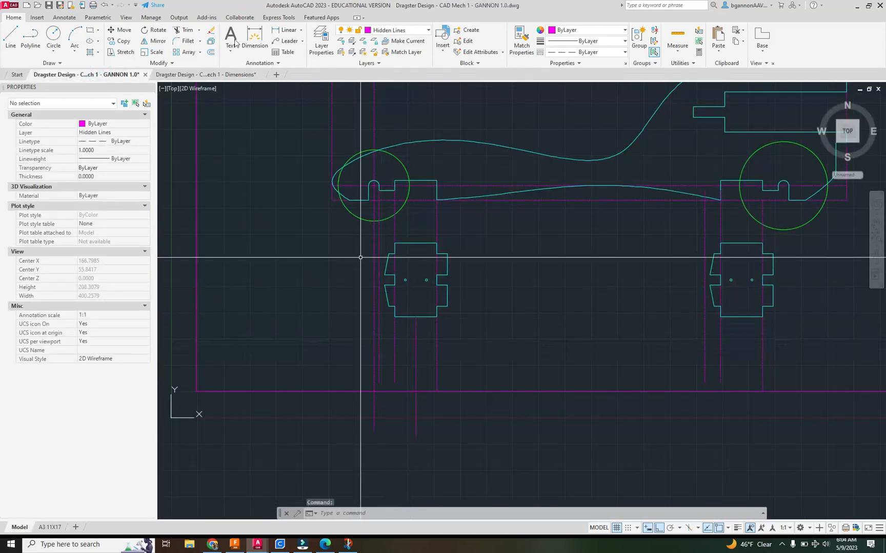
left_click(207, 73)
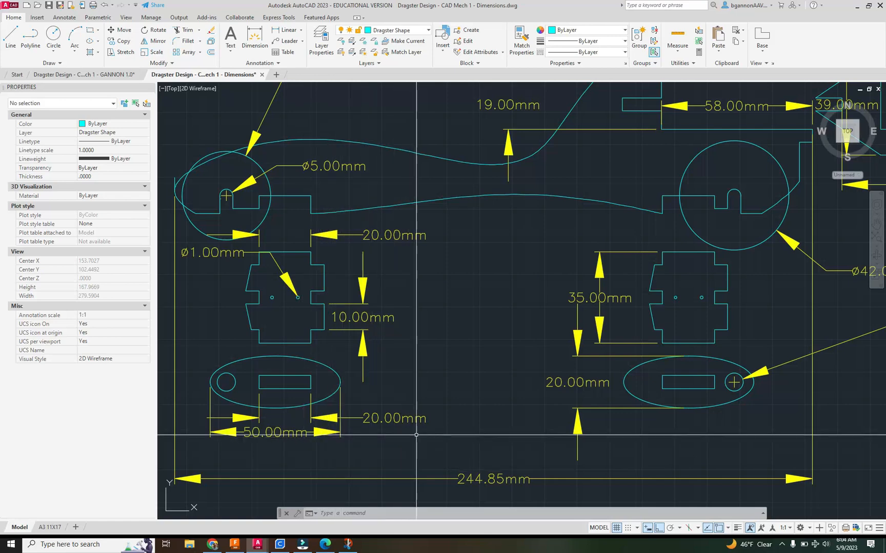
scroll(418, 433, "down", 2)
scroll(477, 417, "up", 2)
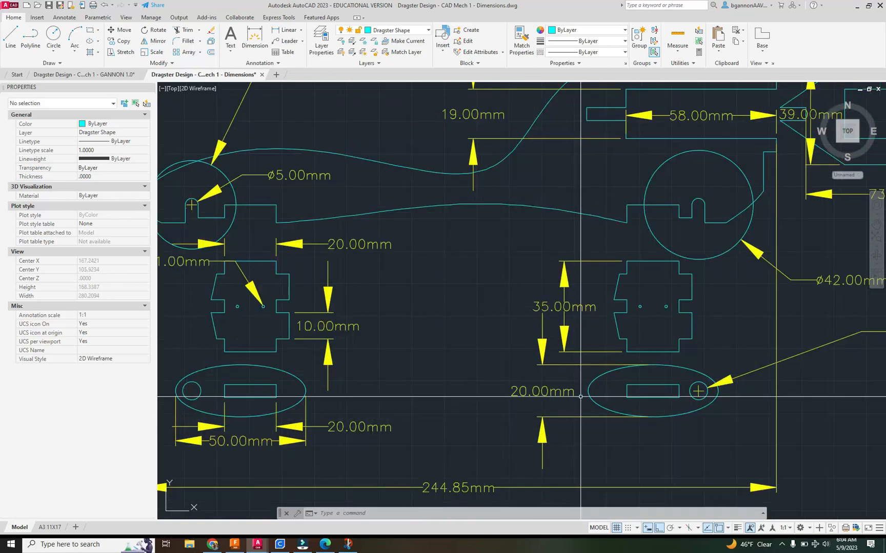
left_click(82, 74)
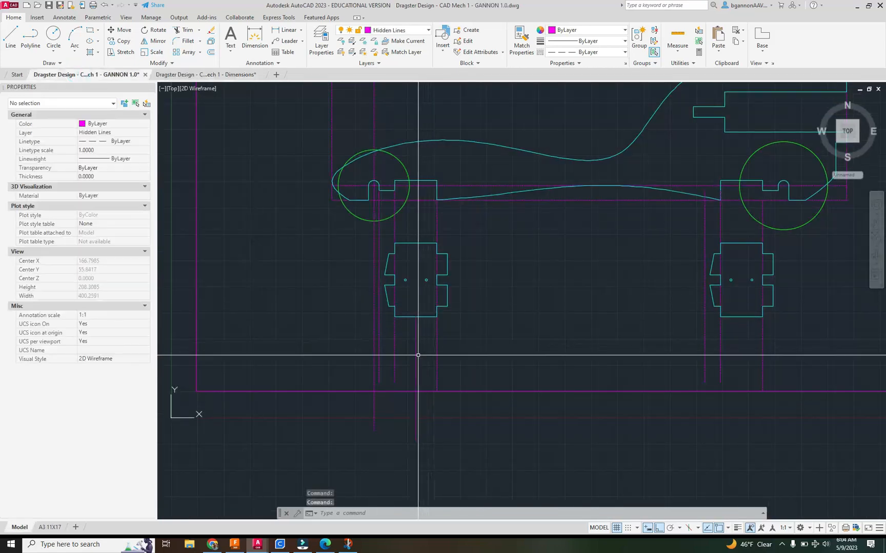
- Draw an ellipse on the vertical guide below the left part, with a 20 mm vertical axis and 25 mm distance to the other axis
scroll(373, 184, "up", 2)
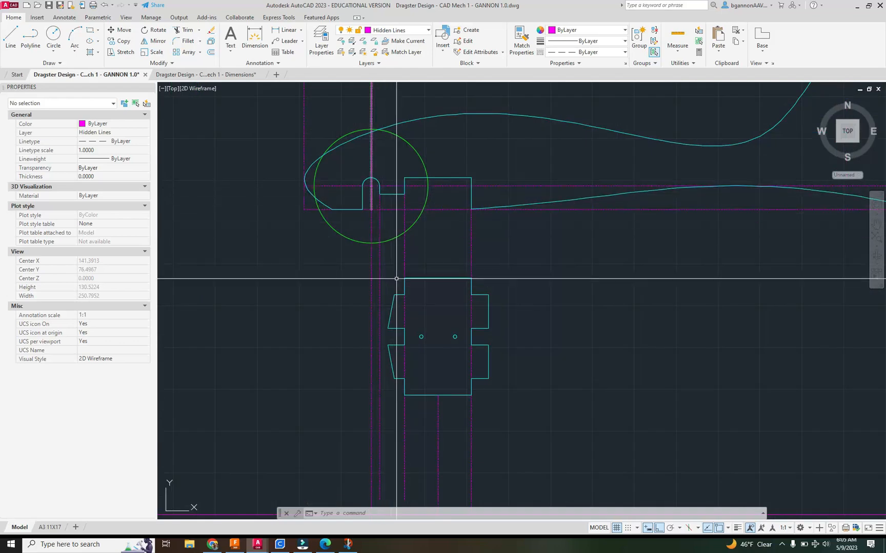
scroll(418, 402, "down", 2)
middle_click_drag(450, 439, 439, 397)
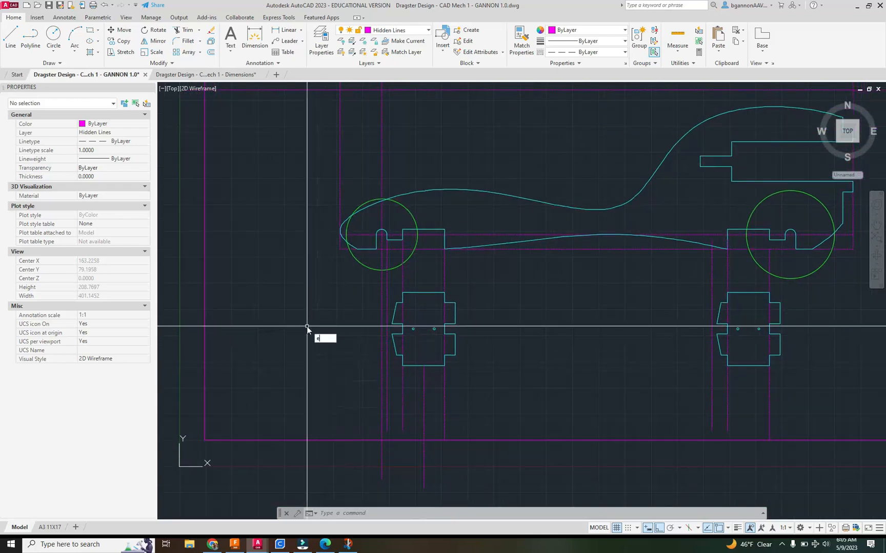
type("ll")
key("Return")
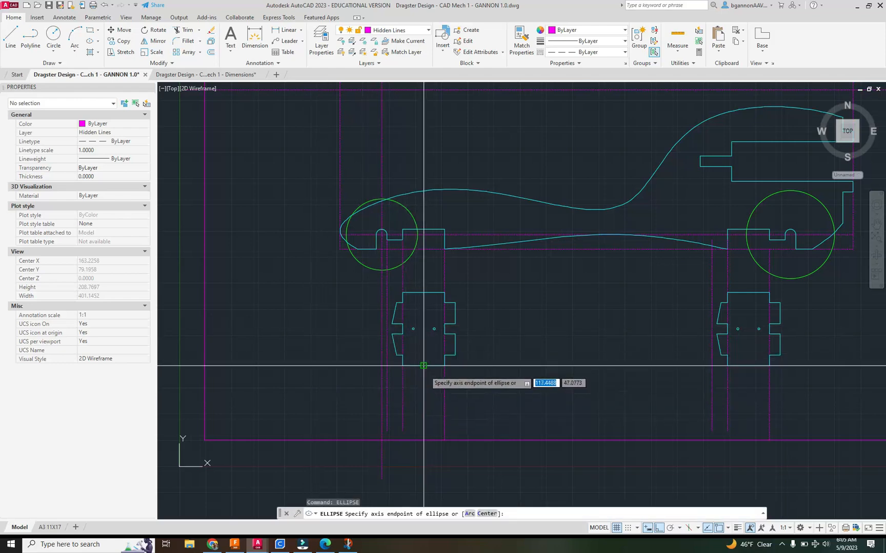
left_click(423, 404)
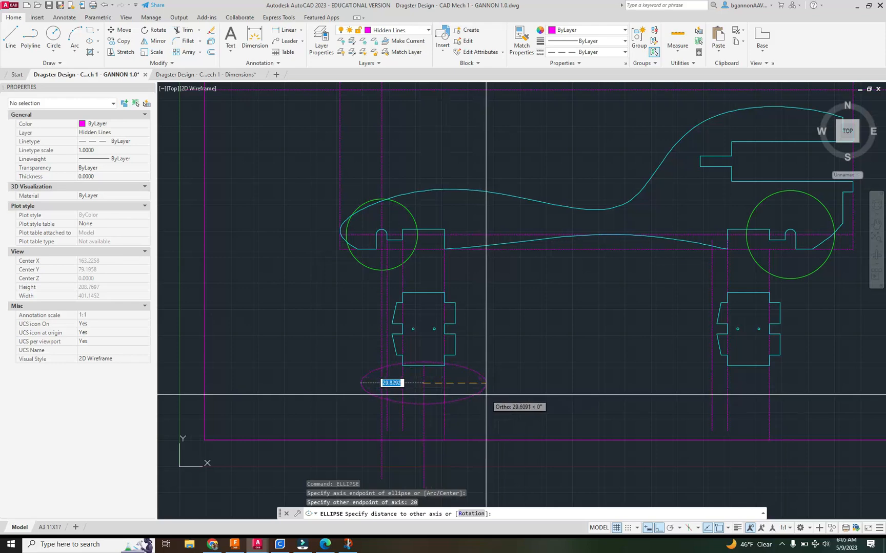
type("25")
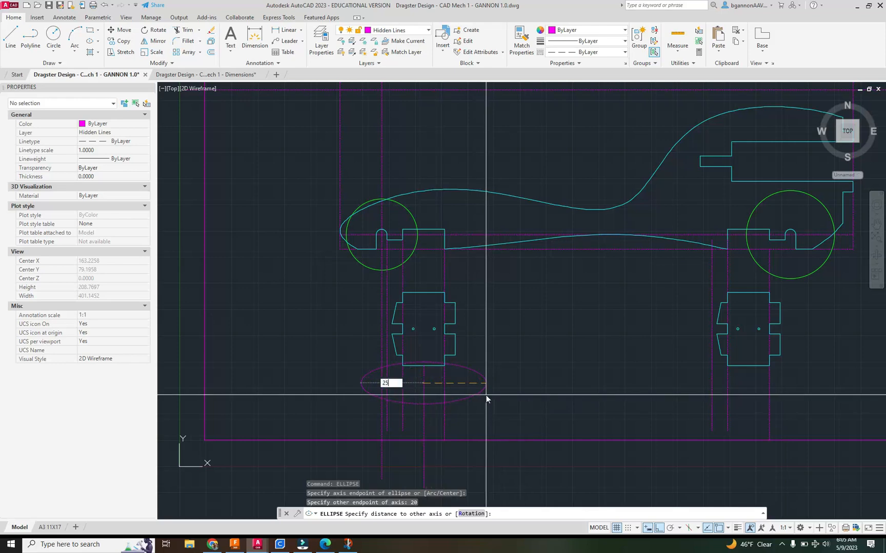
key("Return")
- Assign the new ellipse to the Dragster Shape layer
left_click(478, 387)
left_click(159, 376)
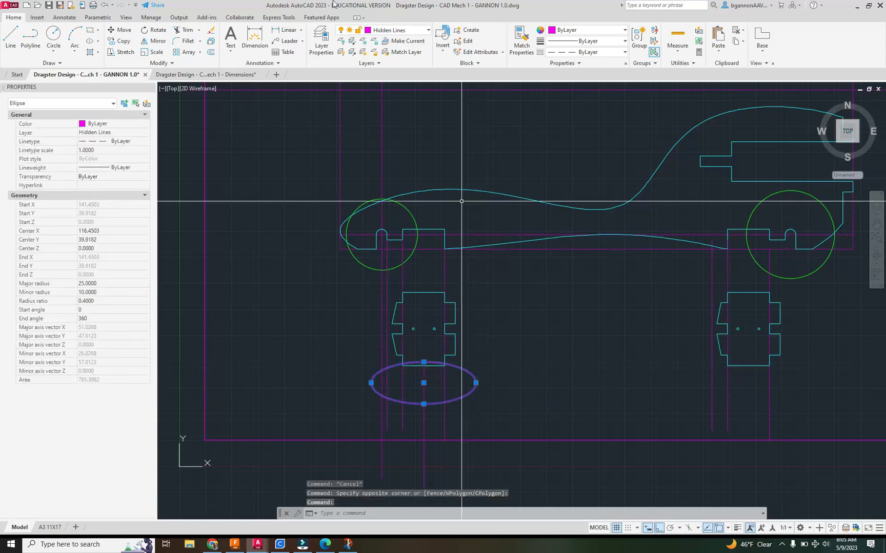
left_click(379, 31)
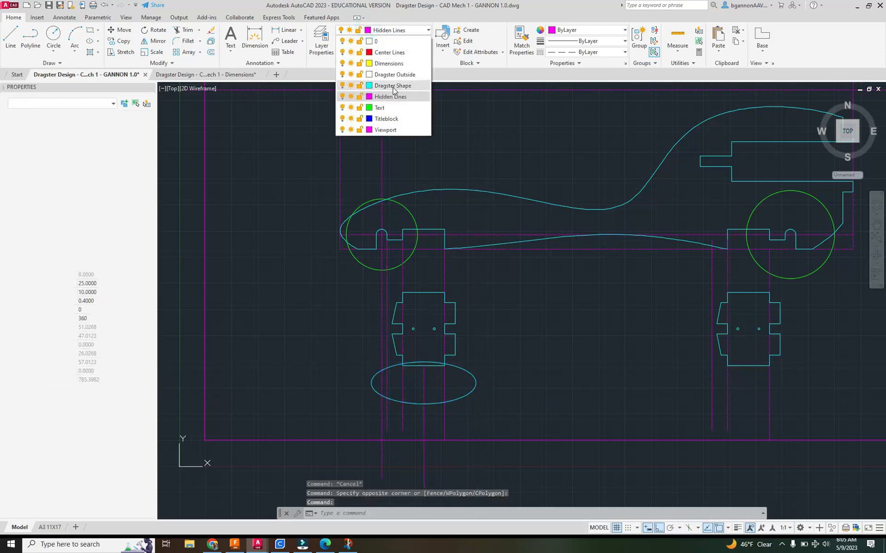
left_click(392, 63)
- Move the ellipse straight down so its centre lands on its former lower quadrant point
type("m")
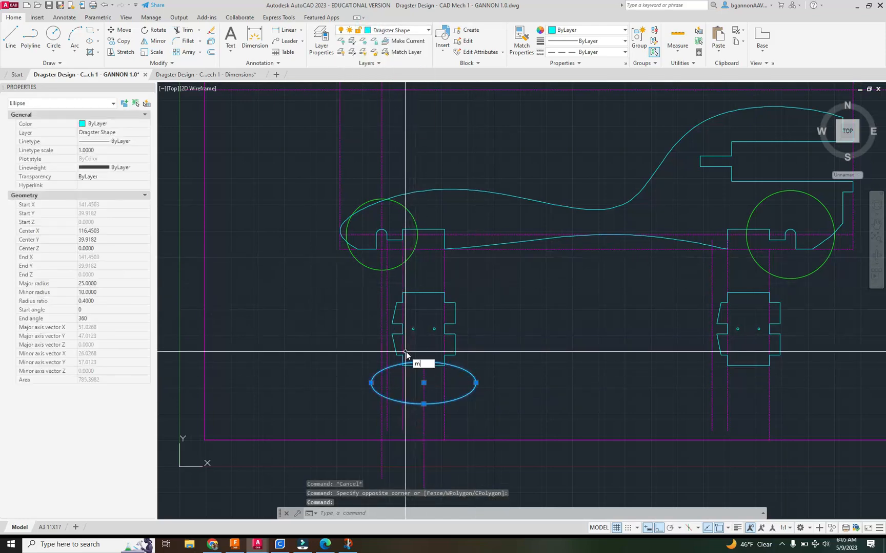
key("Return")
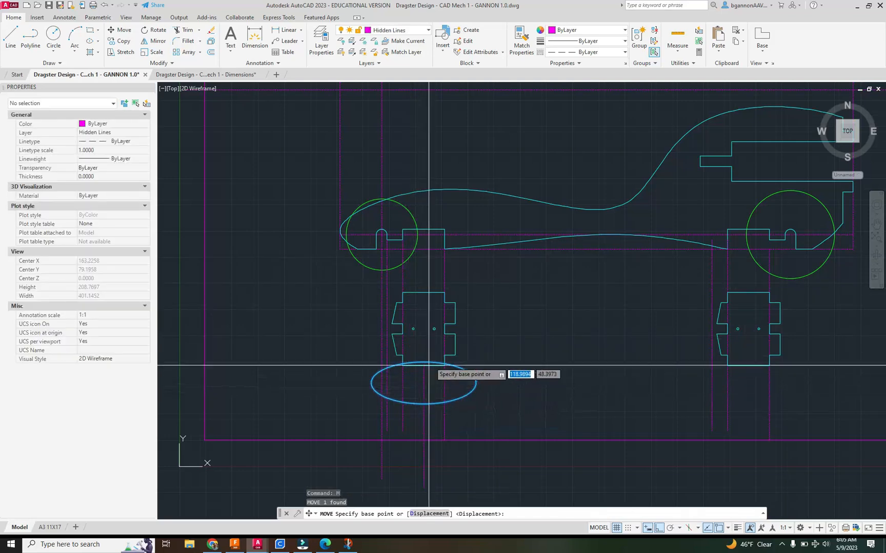
left_click(423, 384)
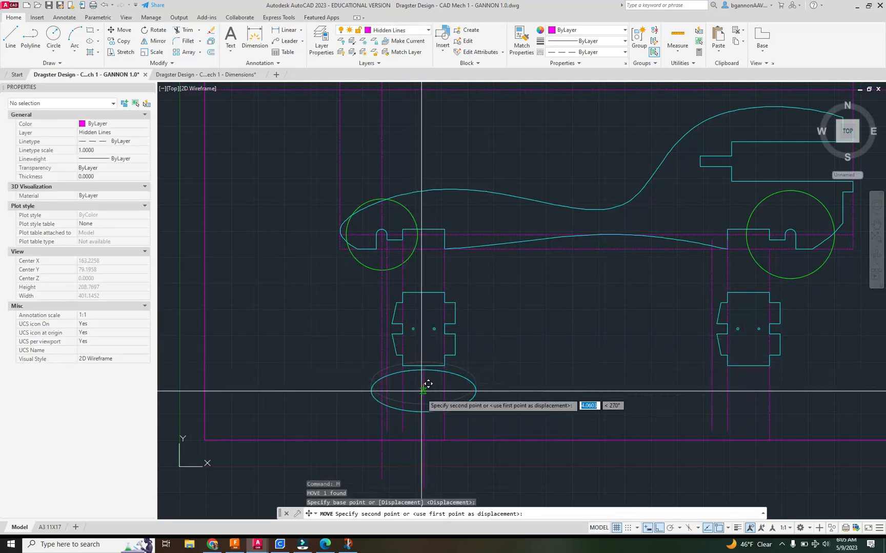
left_click(423, 404)
key("Escape")
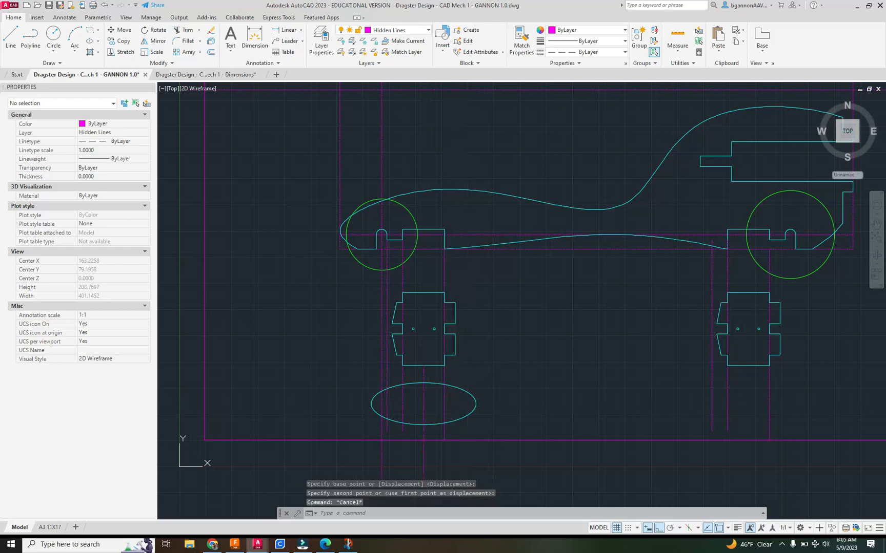
left_click(475, 405)
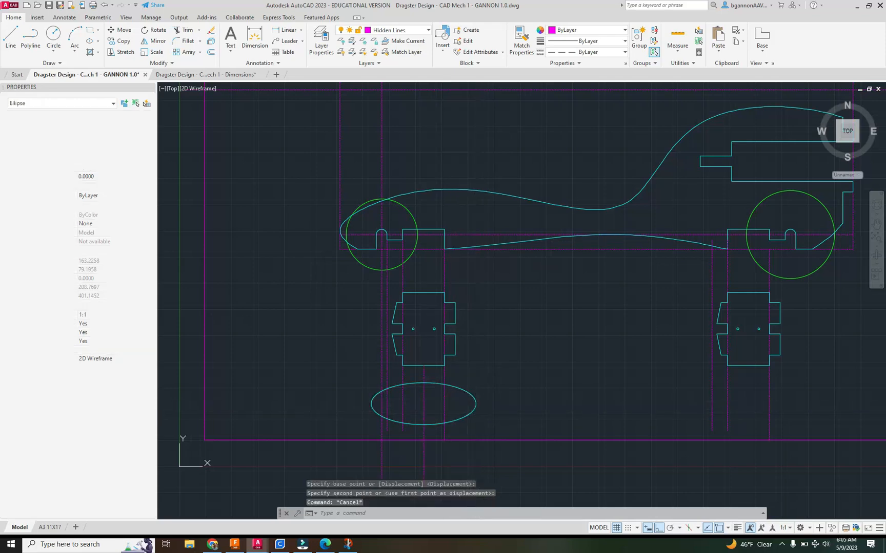
type("c")
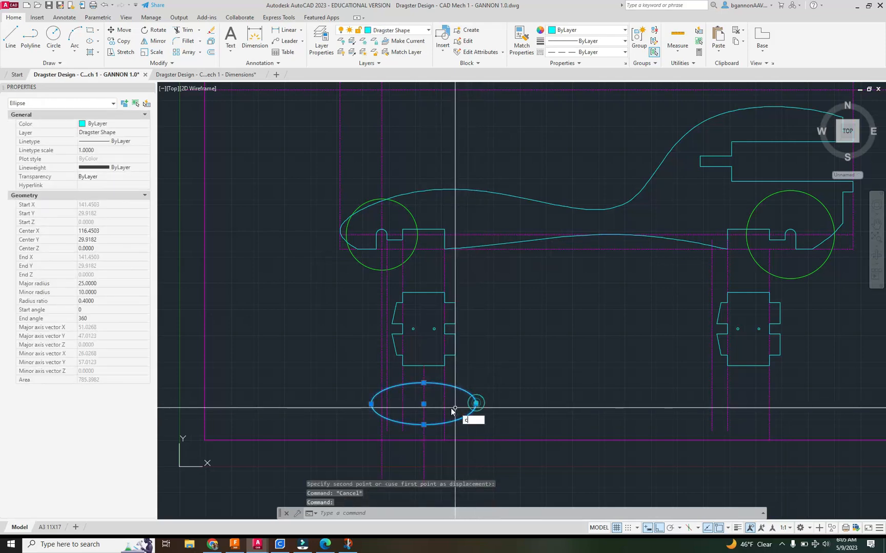
type("o")
key("Escape")
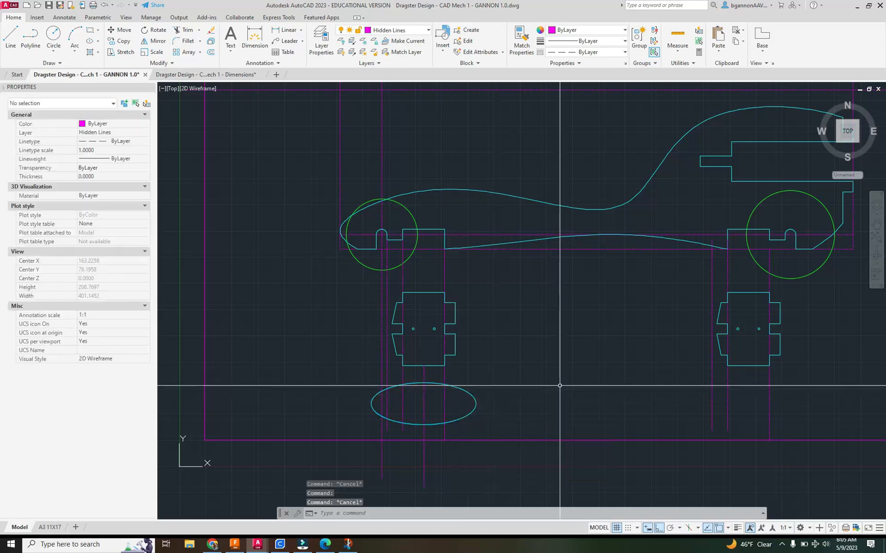
- Draw a vertical guide line downward from the midpoint of the right part's lower edge
type("l")
key("Return")
left_click(749, 365)
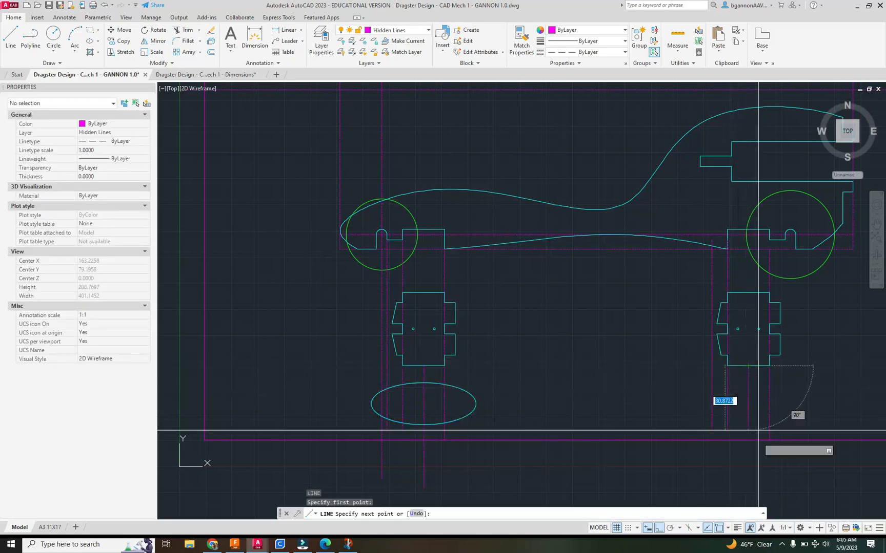
key("Escape")
- Try to copy the ellipse from its centre to the guide line below the right part
type("ct o")
key("Return")
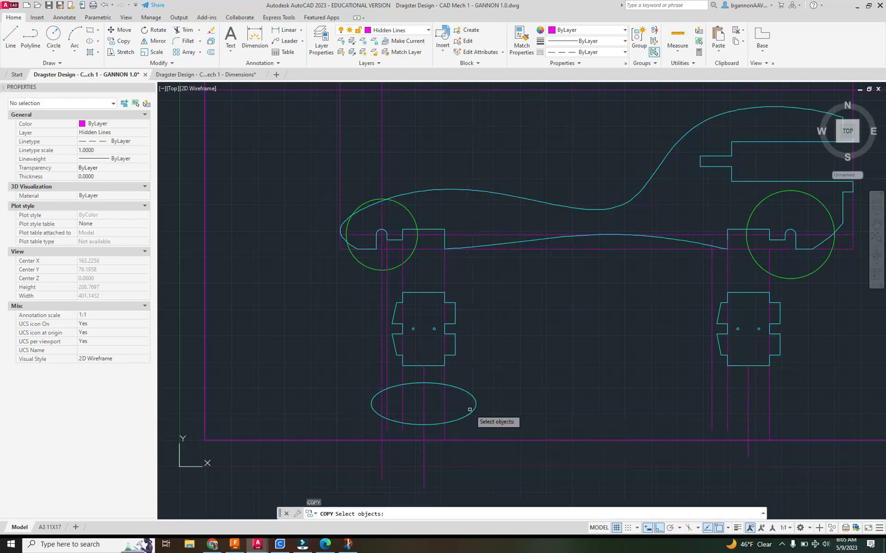
key("Return")
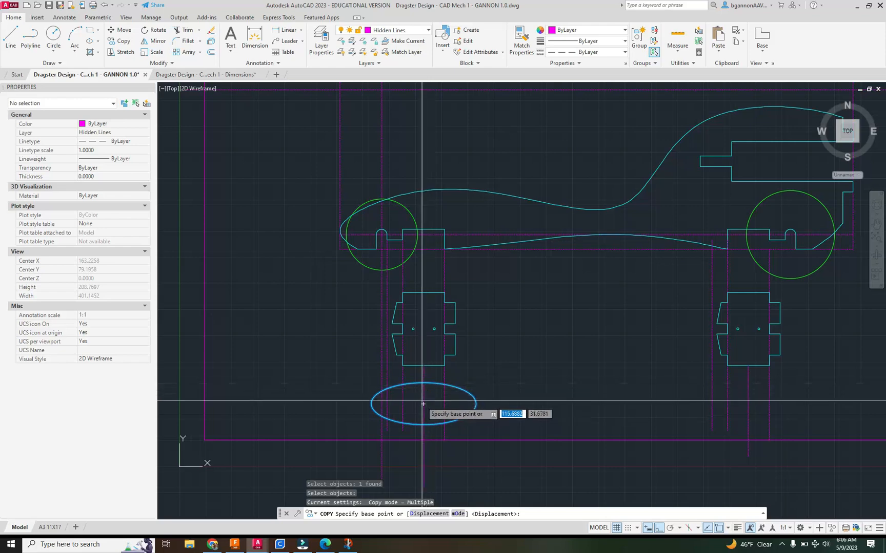
left_click(423, 404)
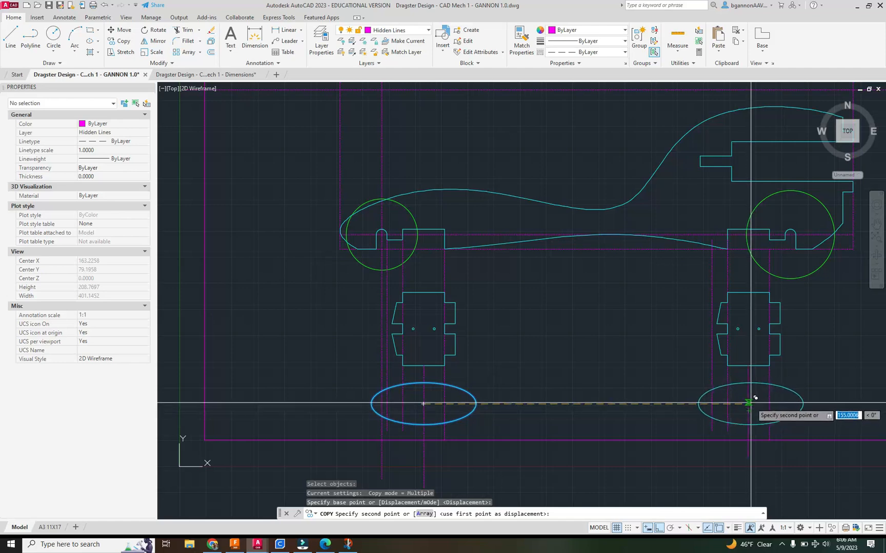
left_click(728, 530)
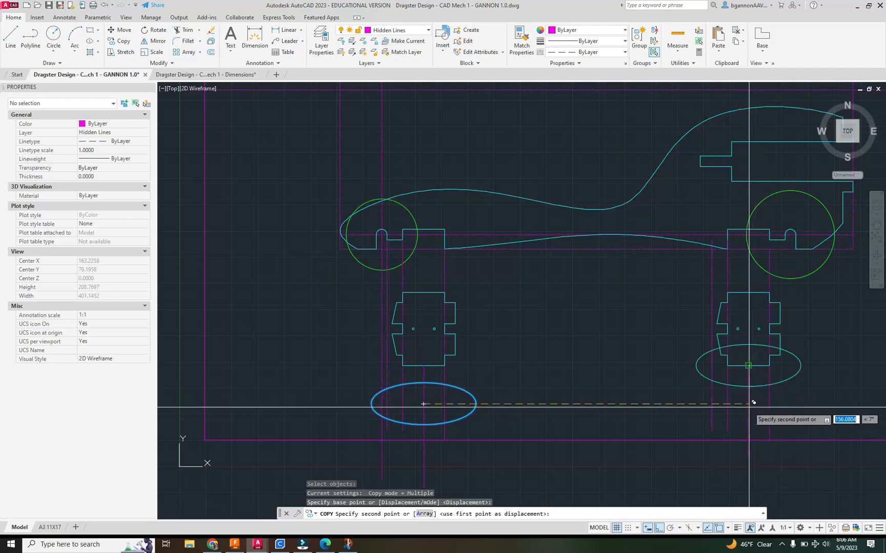
key("F8")
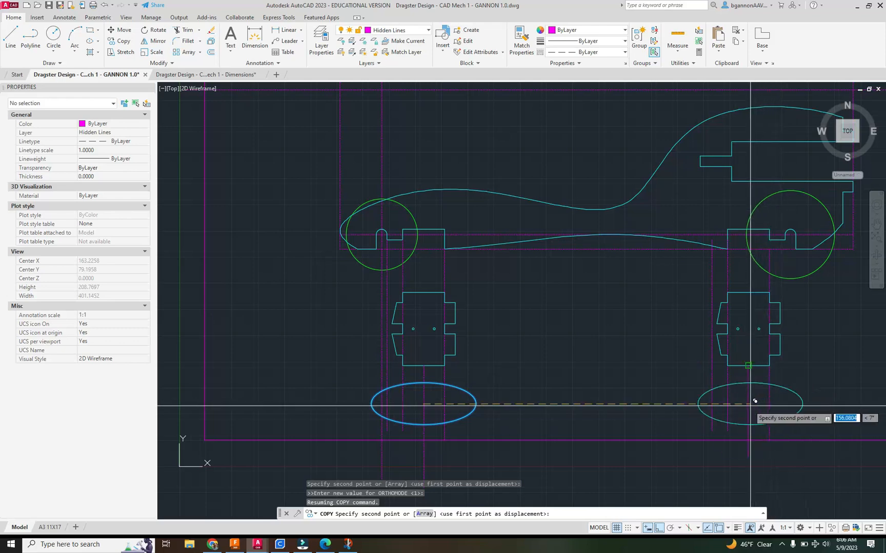
key("Escape")
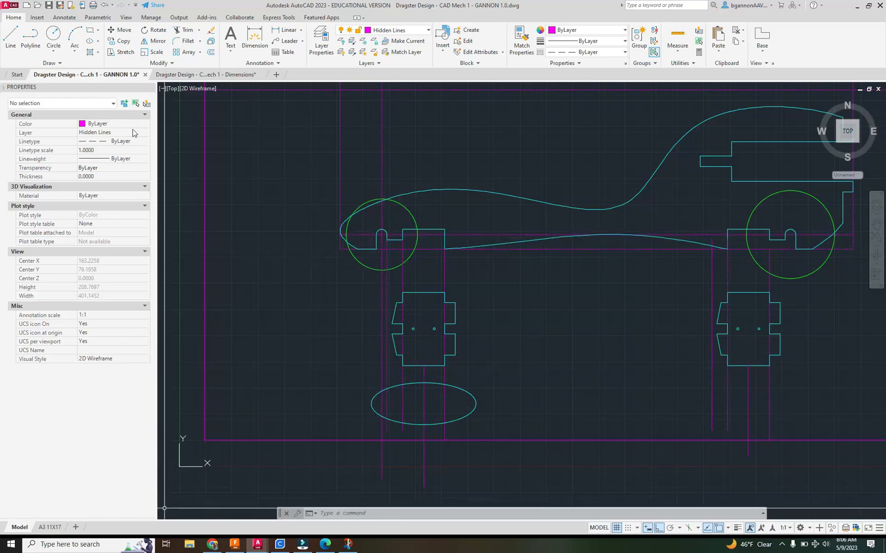
- Check the reference drawing, draw a circle from the ellipse's left quadrant out to its right quadrant, and erase that circle
left_click(190, 76)
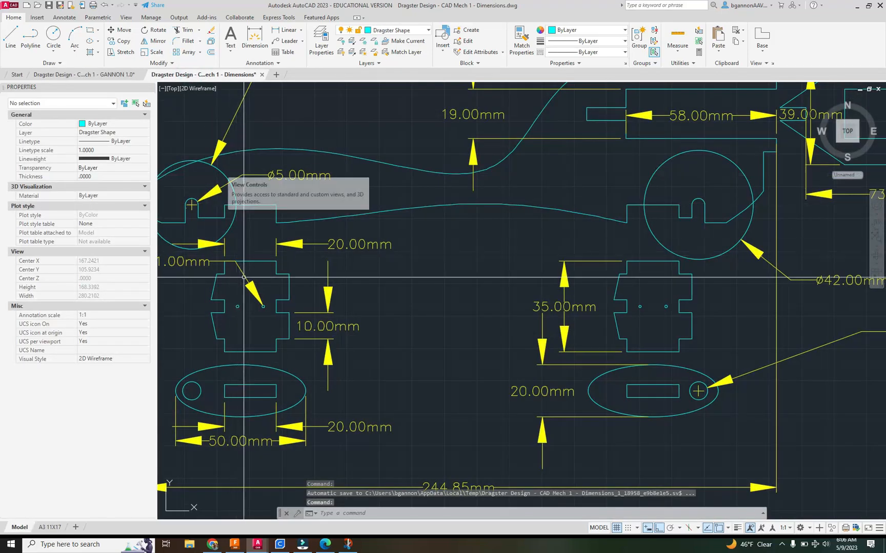
left_click(128, 74)
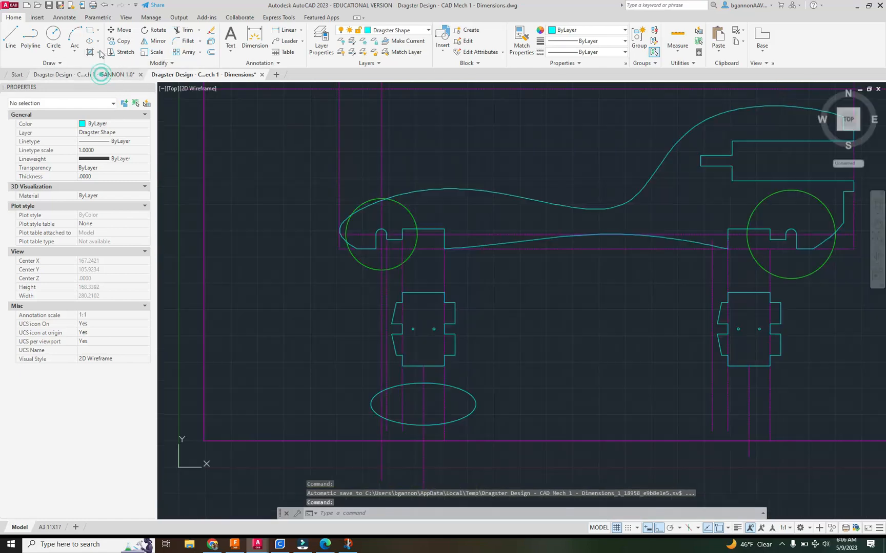
left_click(54, 41)
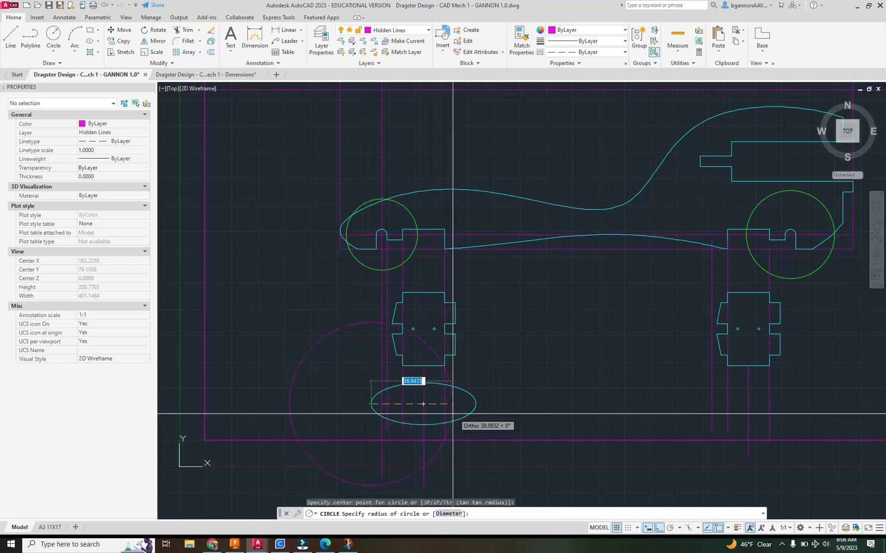
left_click(476, 404)
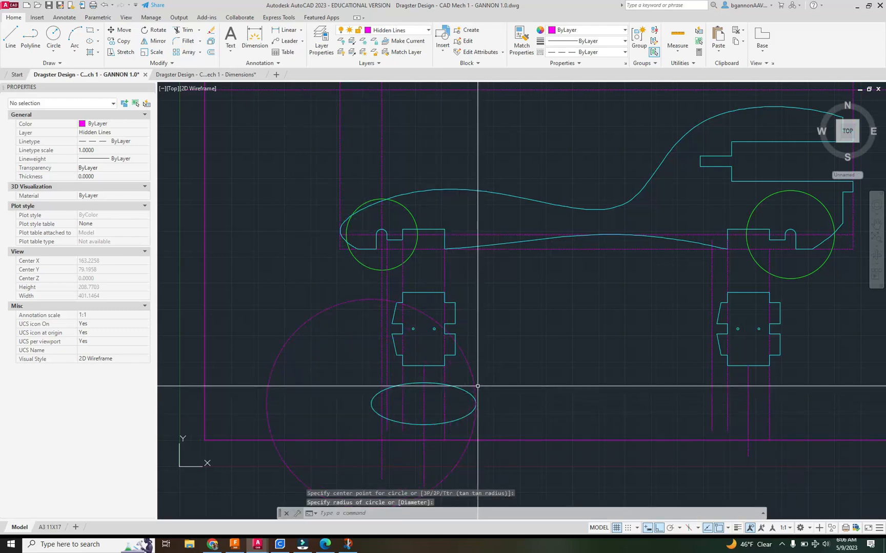
left_click(475, 386)
key("Delete")
- Draw a horizontal guide line through the ellipse between its left and right quadrant points
type("l")
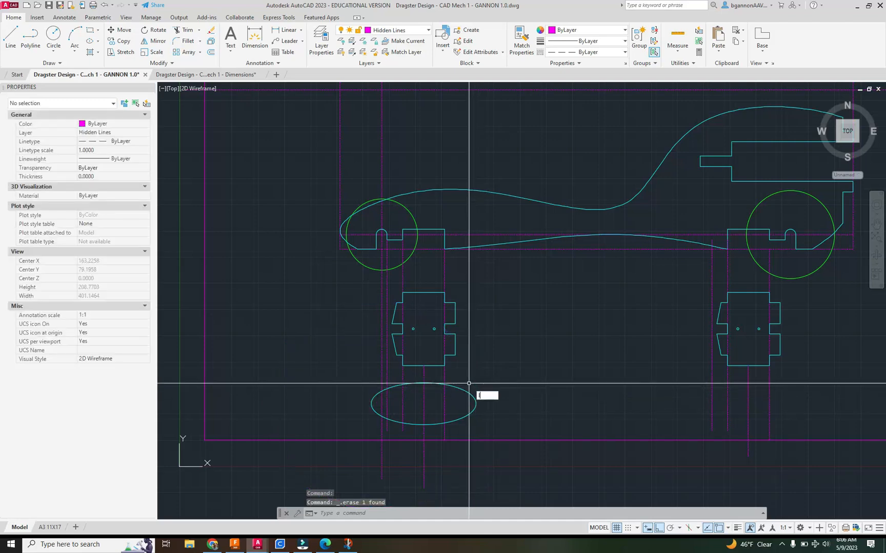
key("Return")
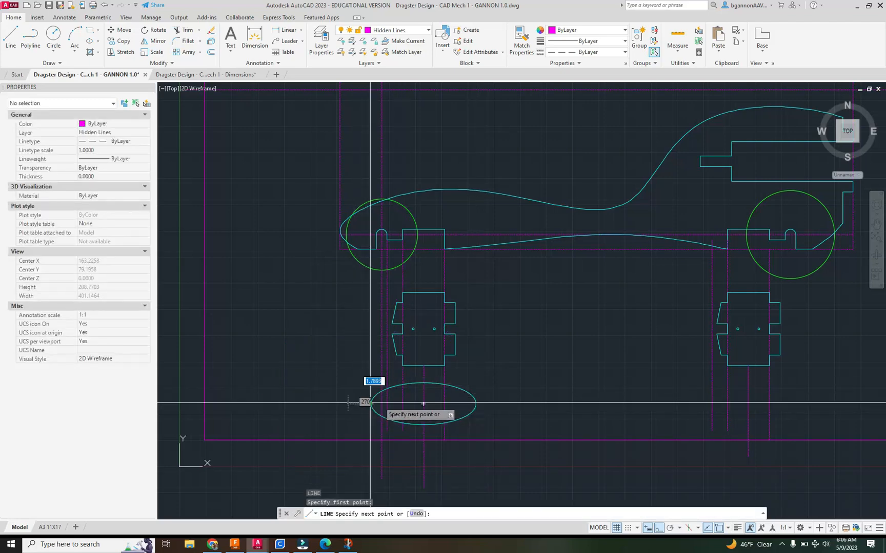
left_click(497, 405)
key("Return")
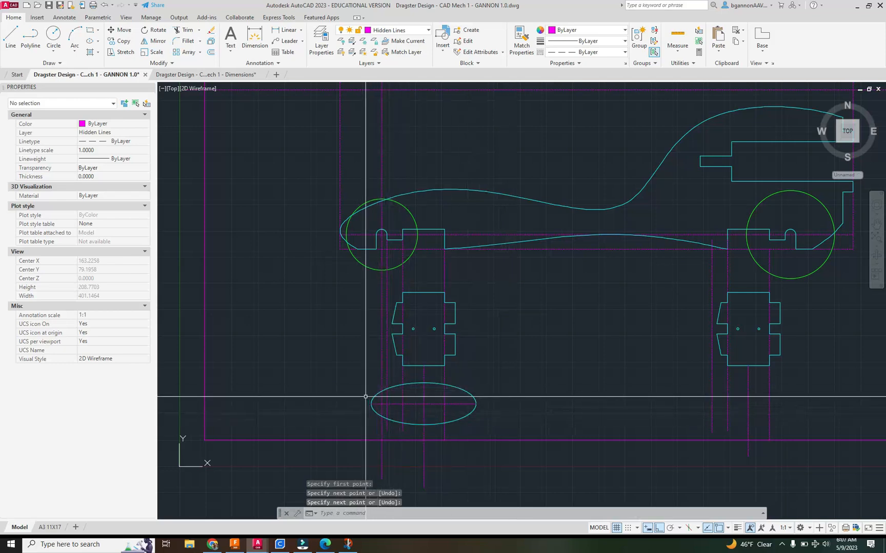
- On the Dragster Shape layer, draw a circle of diameter 7 at the guide intersection inside the ellipse's left end
type("c")
key("Return")
left_click(373, 30)
left_click(379, 85)
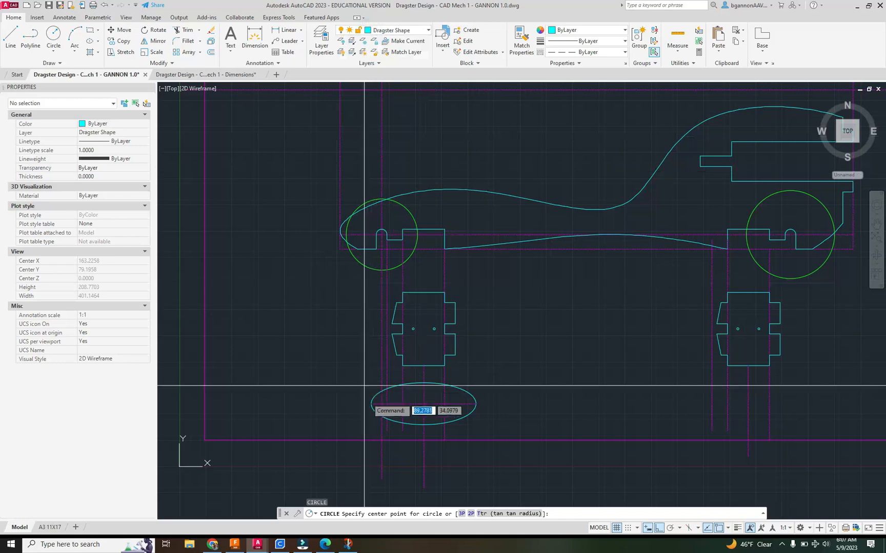
scroll(382, 404, "up", 5)
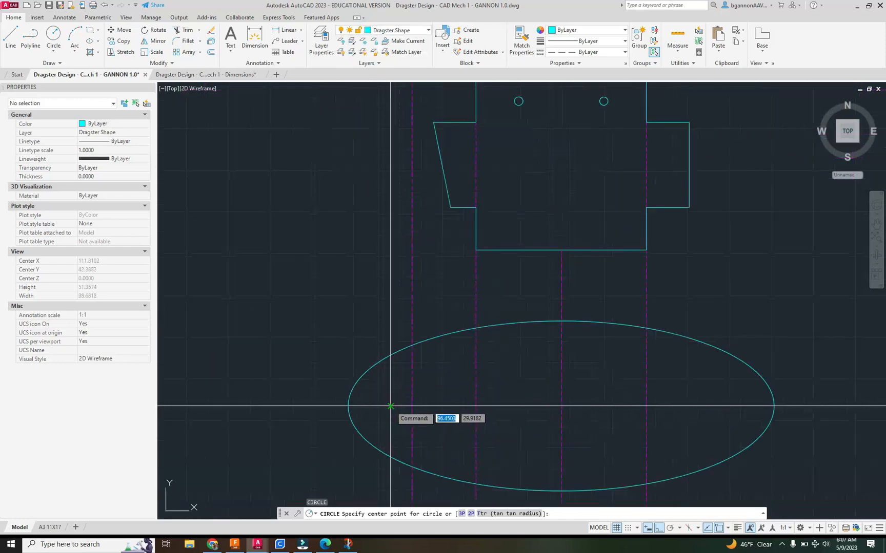
scroll(390, 406, "down", 5)
scroll(391, 407, "up", 4)
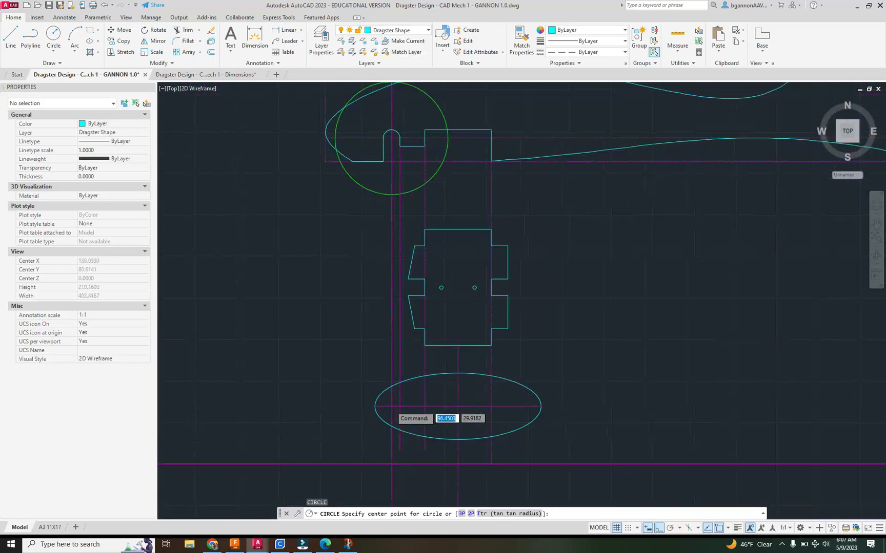
left_click(391, 406)
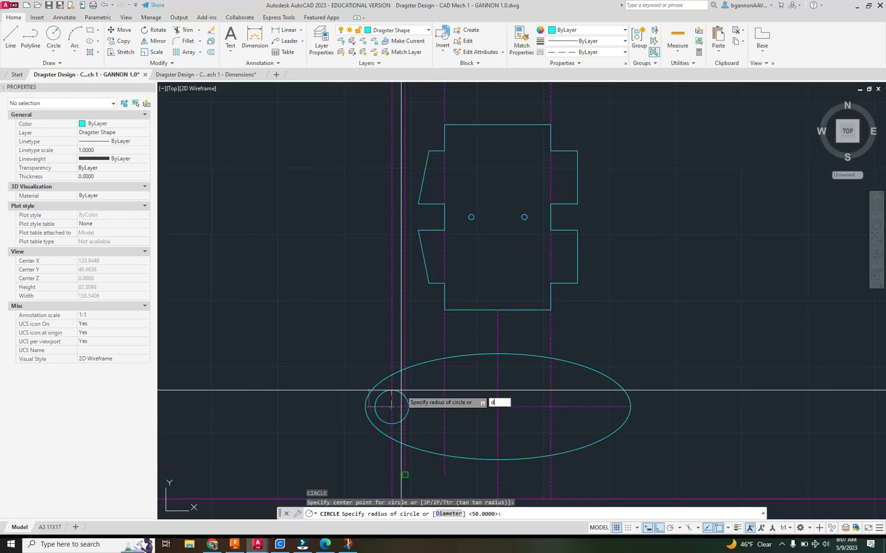
type("7")
key("Return")
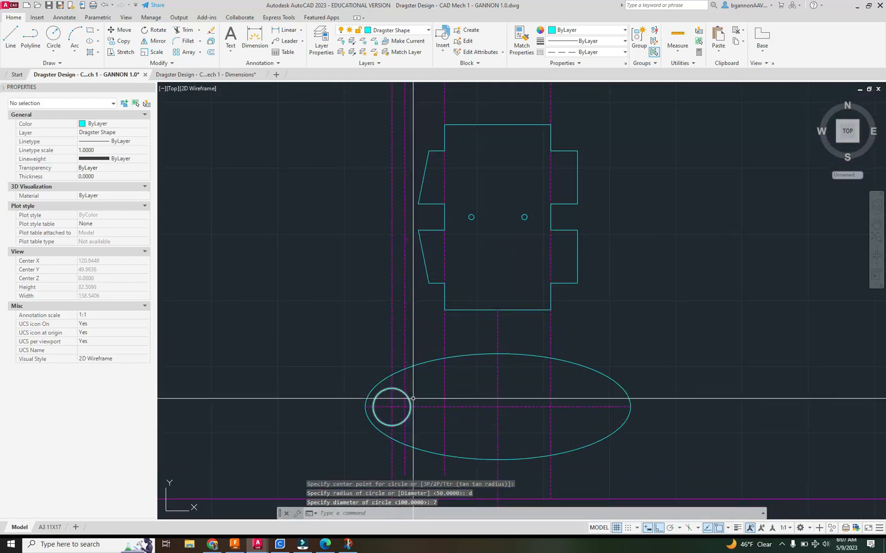
- Offset the ellipse's horizontal guide line by 2.5 both above and below
scroll(454, 405, "down", 2)
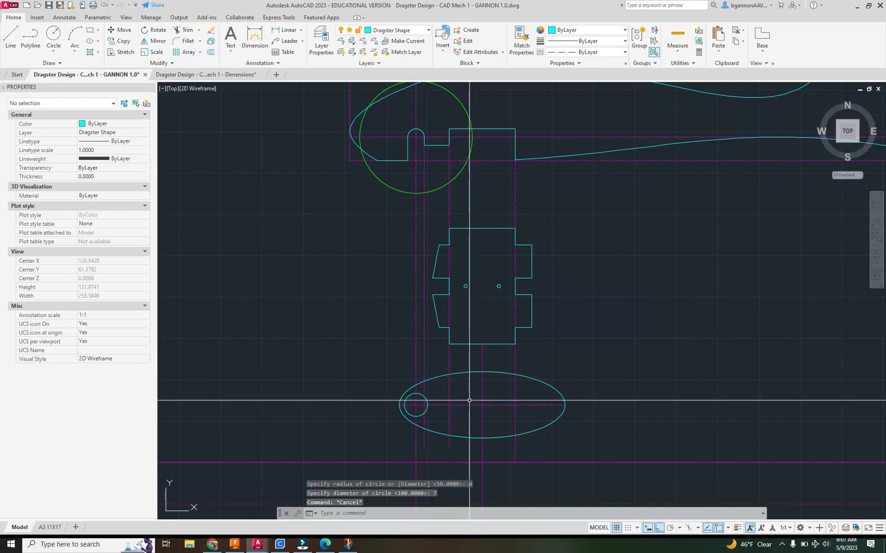
left_click(18, 40)
key("Escape")
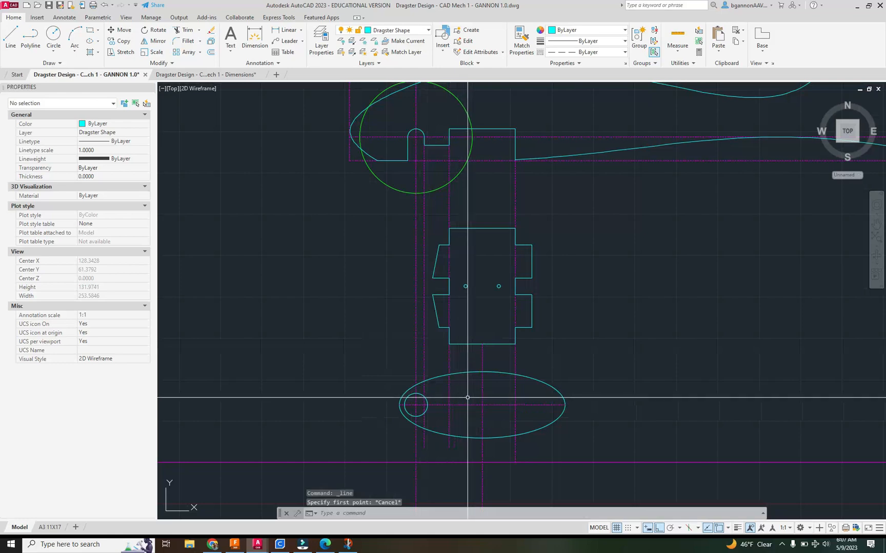
type("o")
key("Return")
type("2.5")
key("Return")
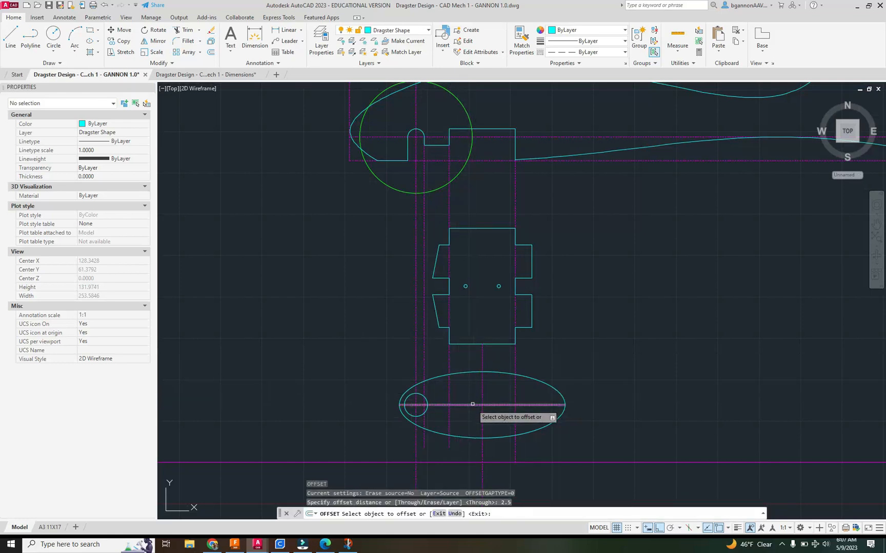
left_click(471, 407)
left_click(473, 398)
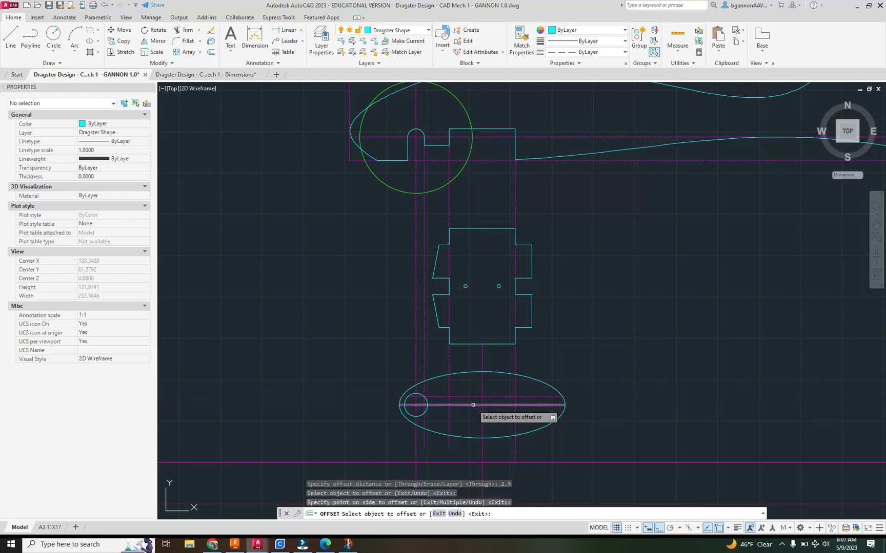
key("Escape")
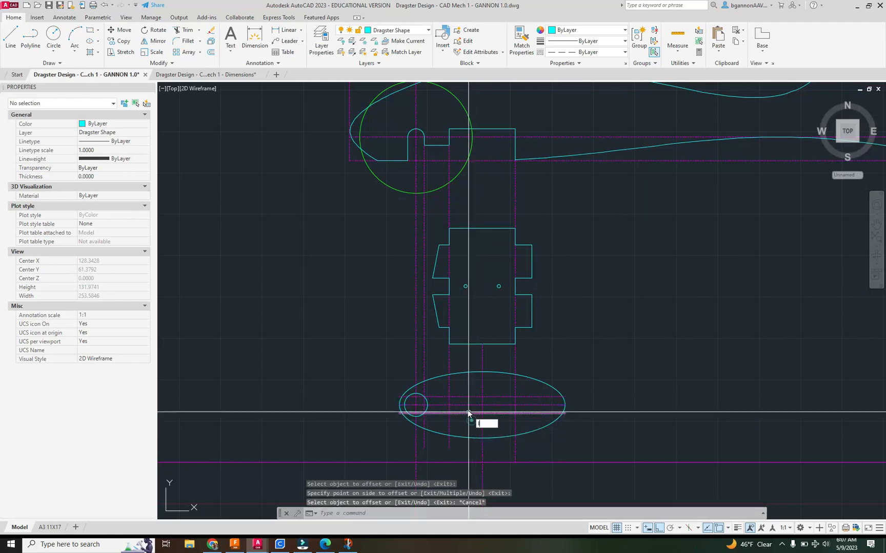
- Draw the closed rectangular slot with lines through the intersections of the offset guides and the left plate's two vertical edge guides
type("l")
key("Return")
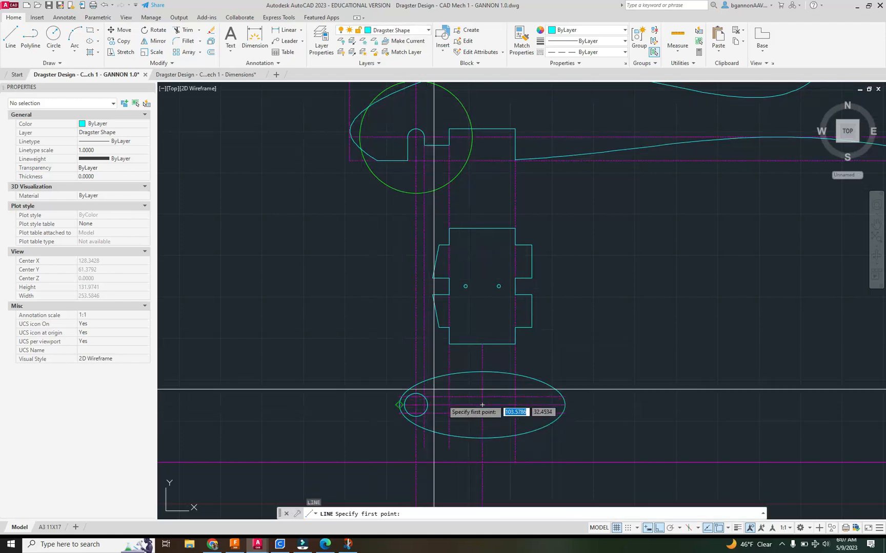
left_click(449, 397)
left_click(449, 414)
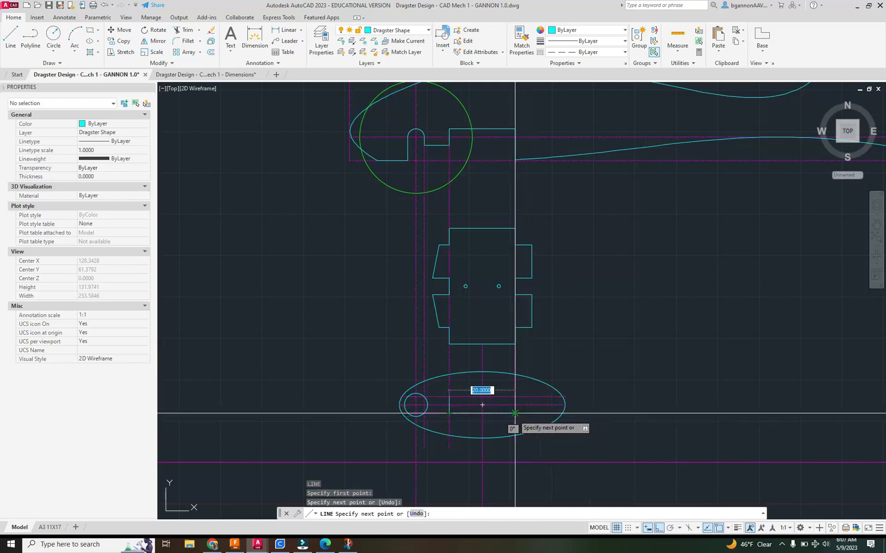
left_click(449, 397)
key("Escape")
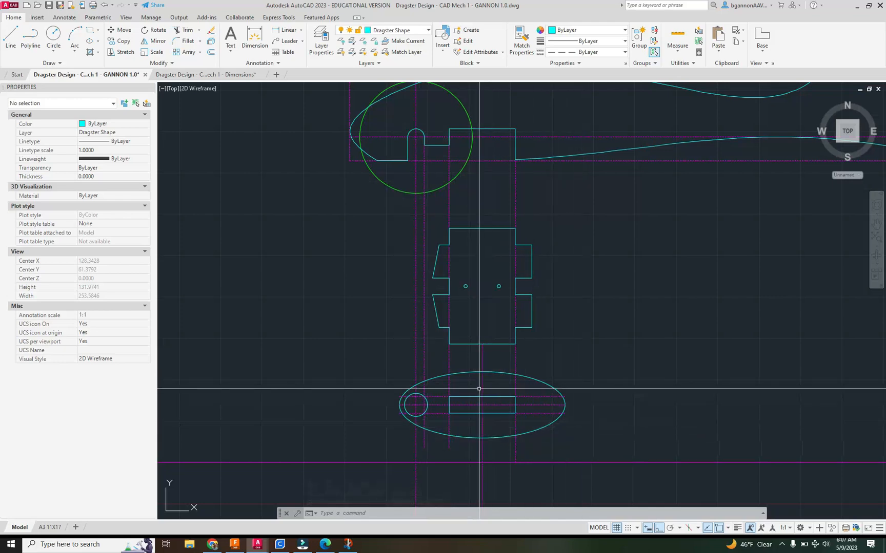
- Stretch the ellipse's horizontal centre guide line from its right end to beyond the vertical guides below the right plate
scroll(617, 400, "down", 4)
mouse_move(617, 400)
middle_mouse_down()
mouse_move(562, 386)
mouse_move(475, 387)
middle_mouse_up()
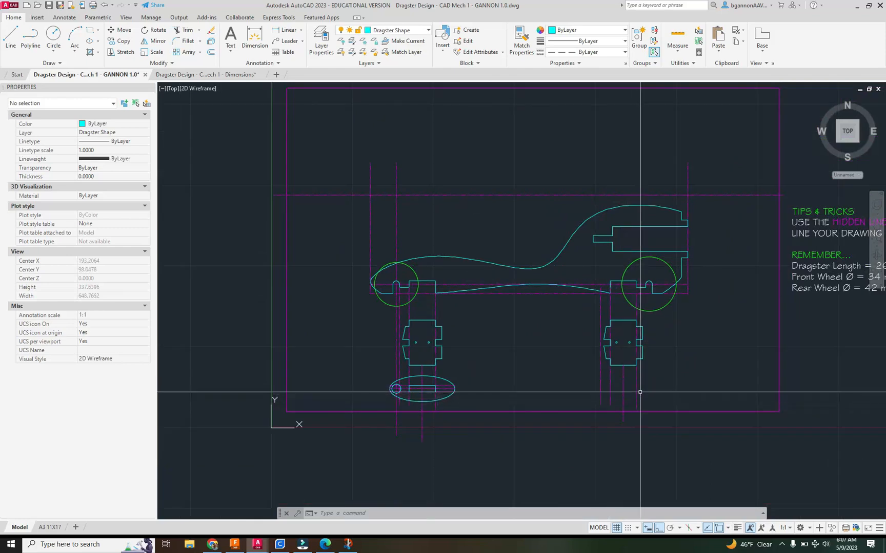
scroll(623, 394, "up", 2)
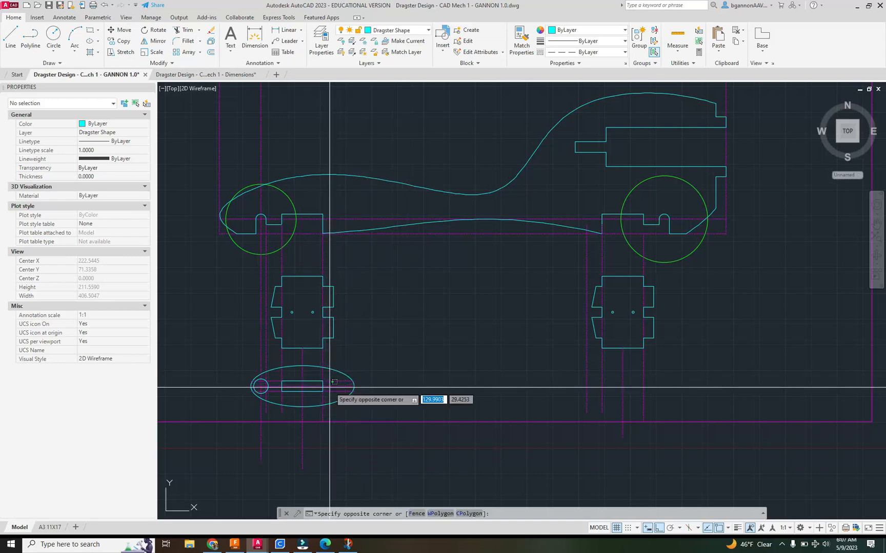
key("Escape")
left_click(333, 387)
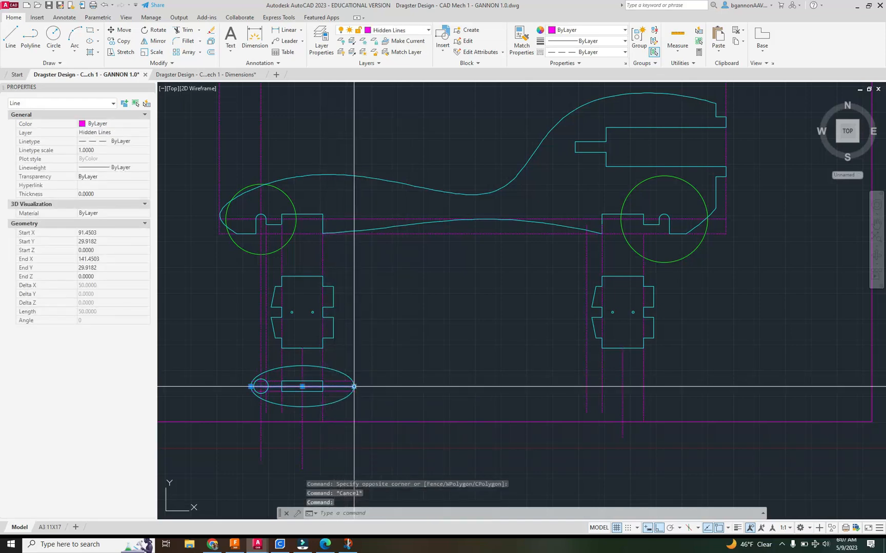
left_click(355, 387)
left_click(687, 387)
key("Escape")
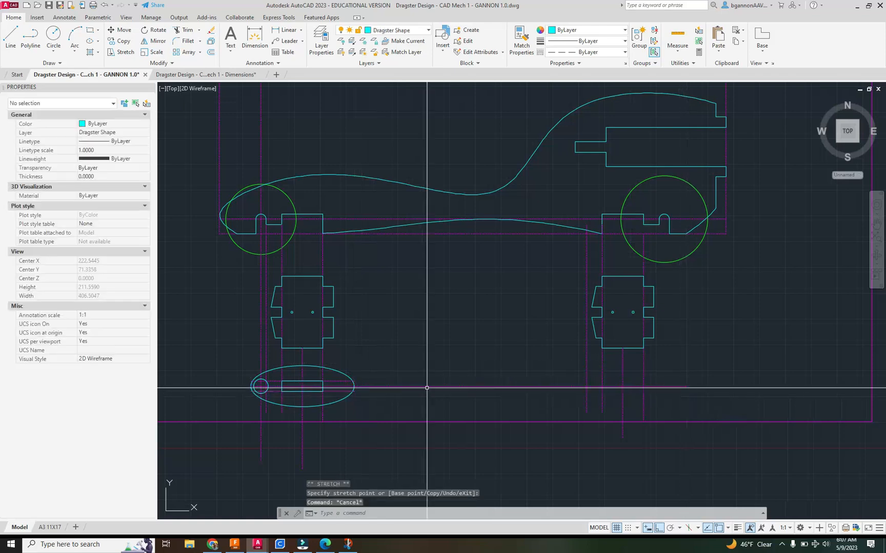
- Copy only the ellipse, circle and slot rectangle from the ellipse's centre to the guide intersection below the right plate
left_click(355, 410)
left_click(265, 375)
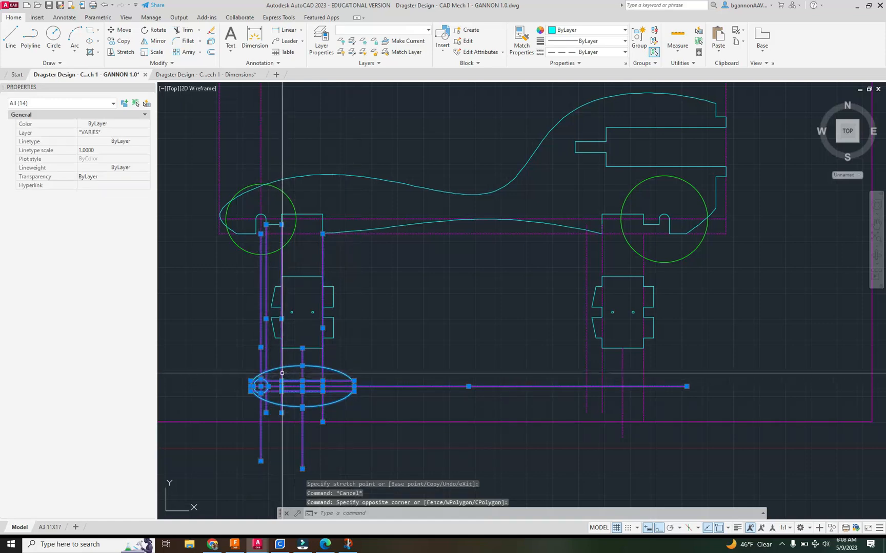
left_click(282, 373, "shift")
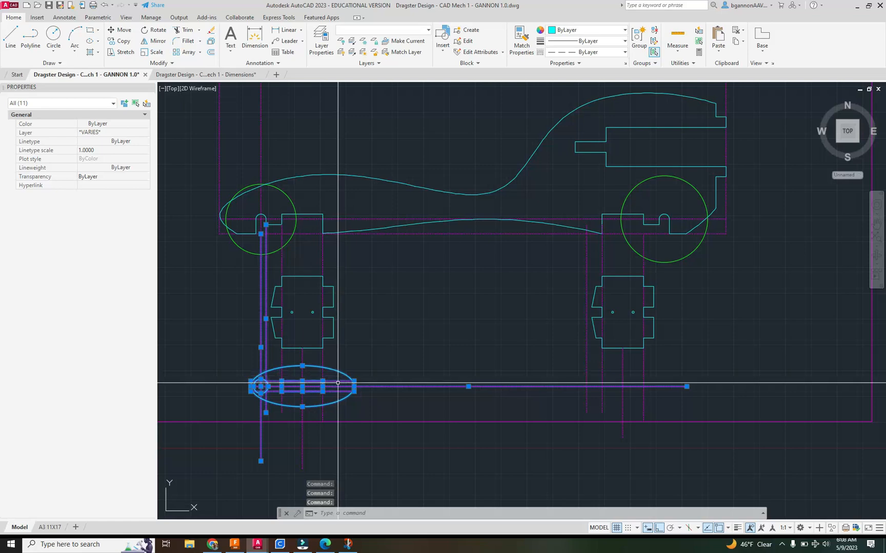
left_click(337, 381, "shift")
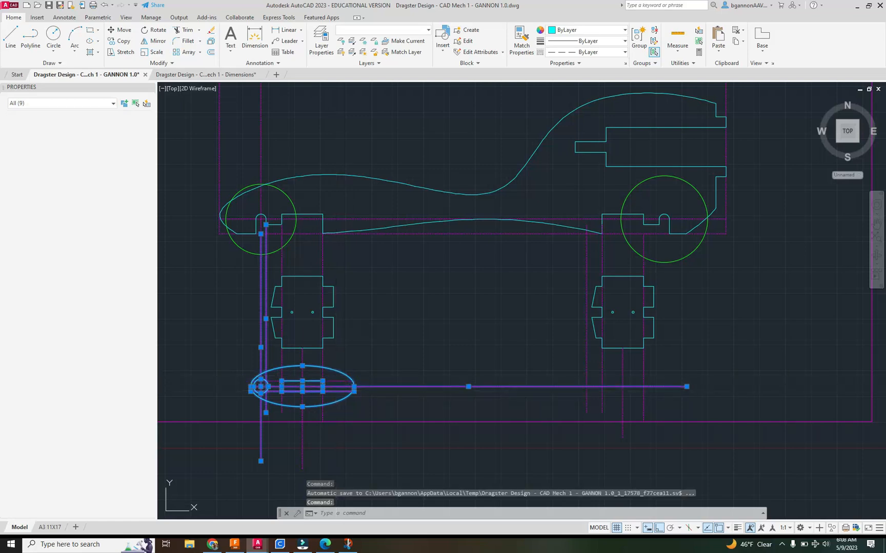
left_click(336, 391, "shift")
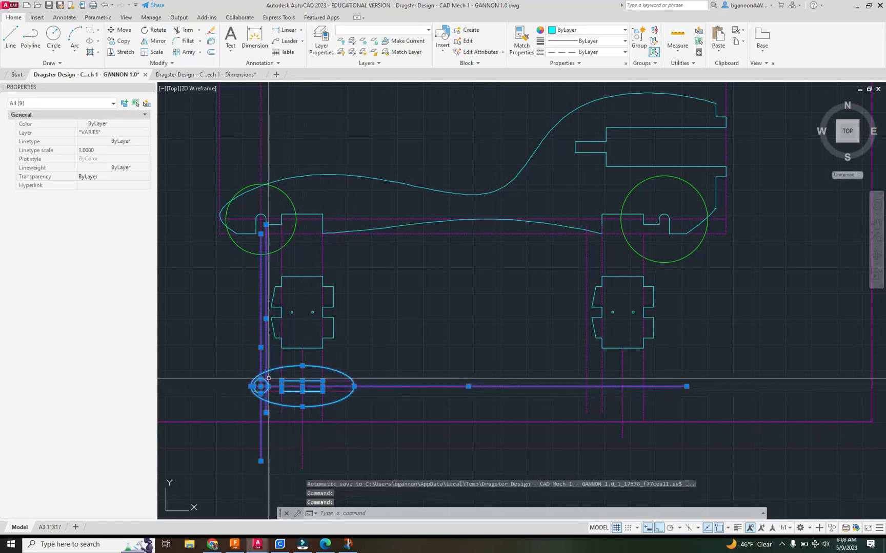
left_click(261, 360, "shift")
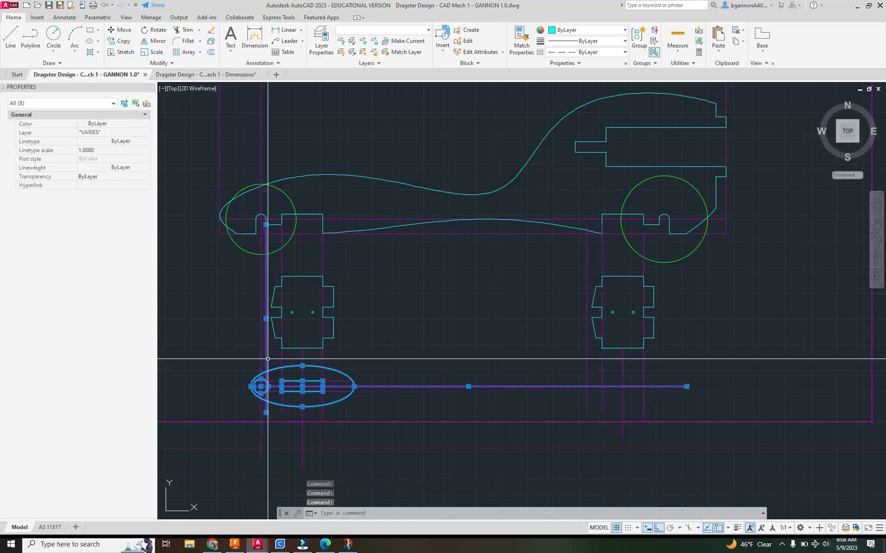
scroll(267, 359, "up", 4)
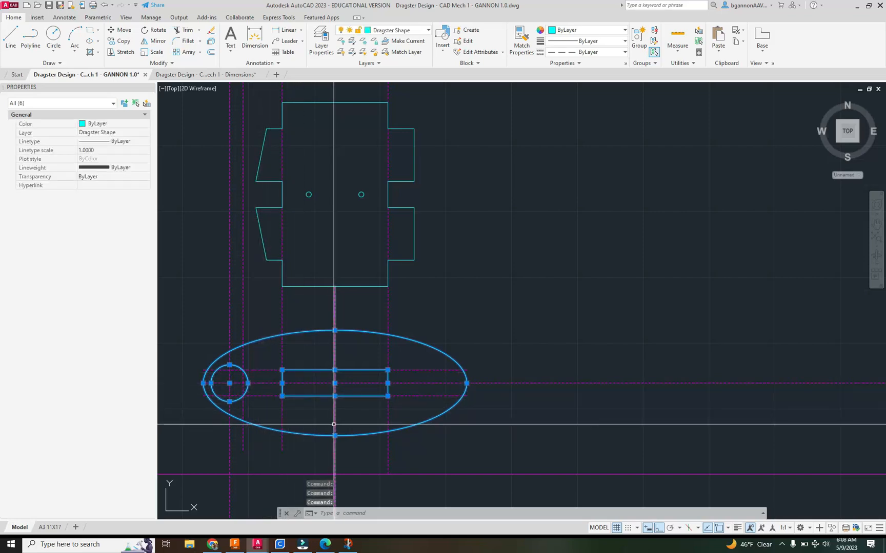
scroll(421, 424, "down", 2)
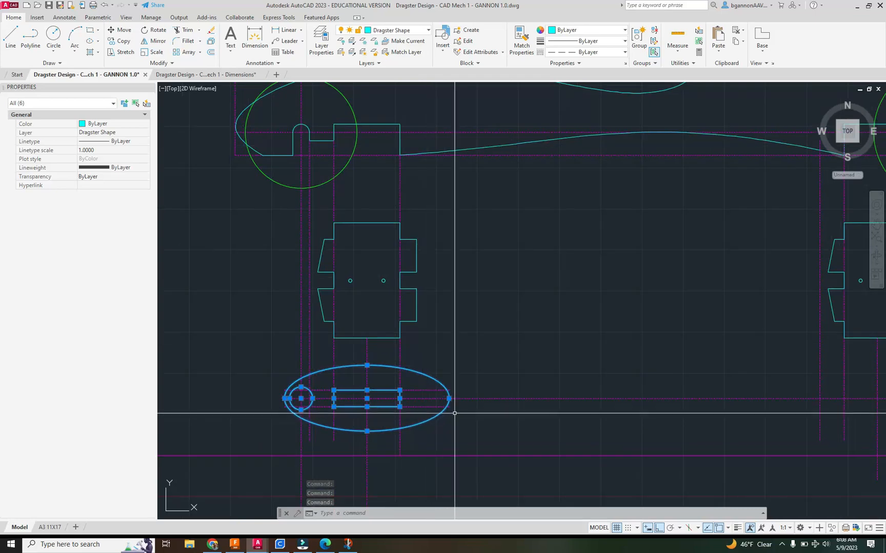
type("co")
key("Return")
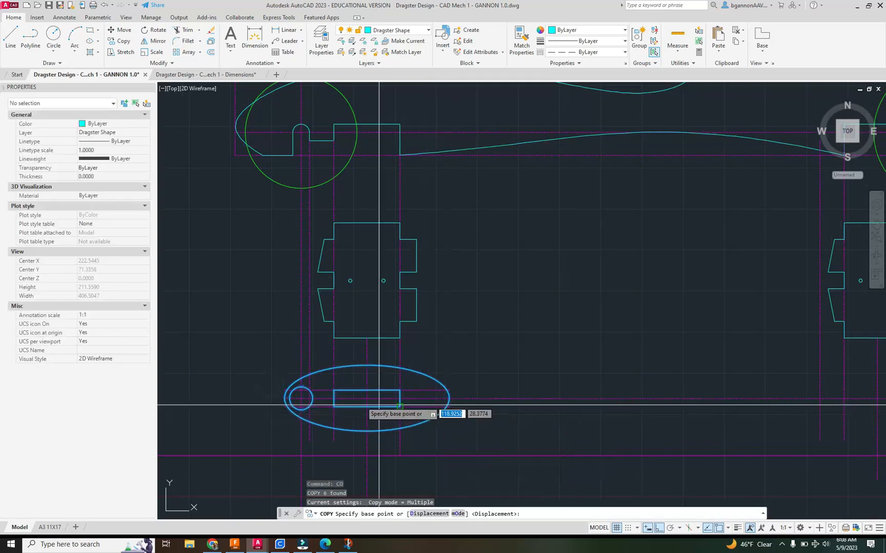
left_click(366, 399)
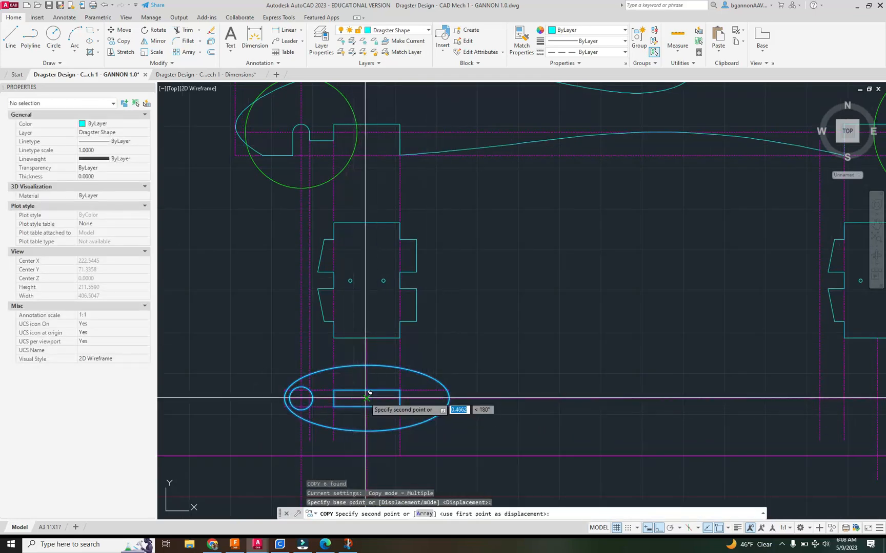
scroll(574, 398, "down", 2)
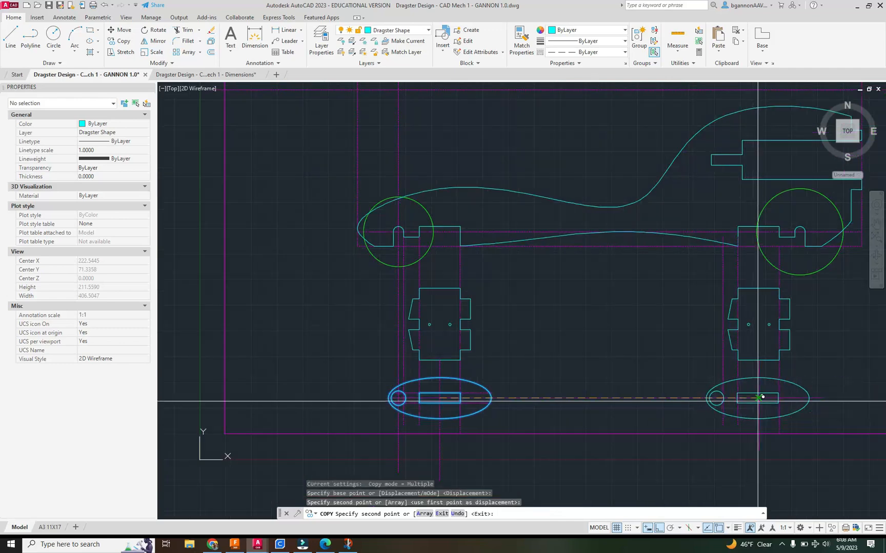
key("Escape")
- On the Hidden Lines layer, draw a vertical guide line from the rear axle slot's arc centre down through the right ellipse
middle_click_drag(576, 413, 435, 389)
scroll(593, 392, "up", 2)
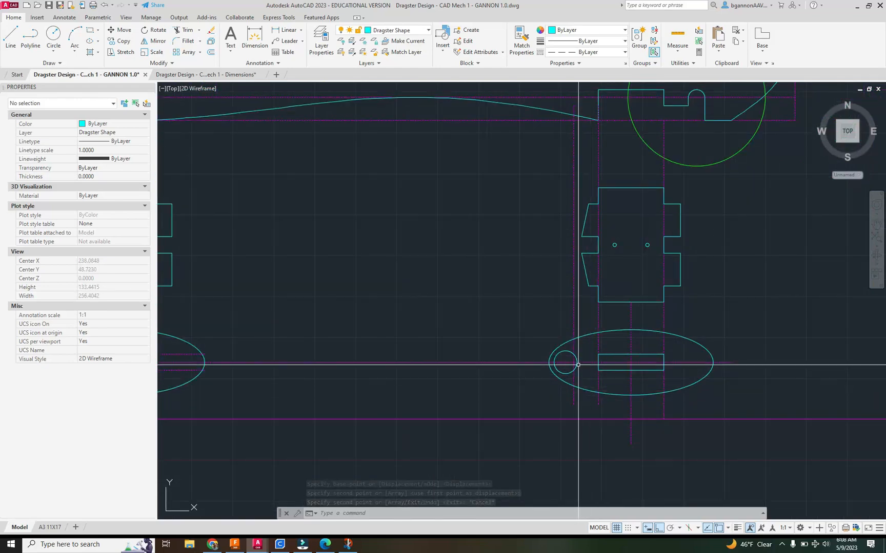
left_click(418, 31)
left_click(384, 100)
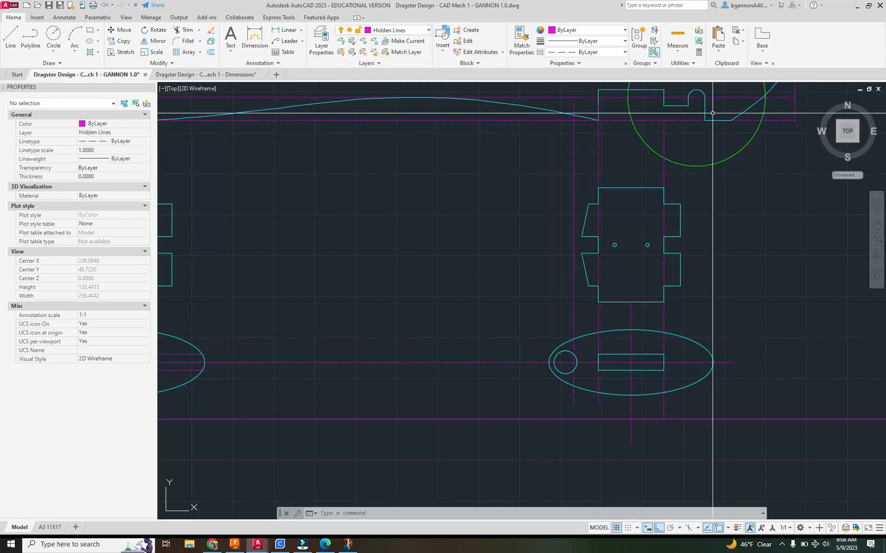
type("l")
key("Return")
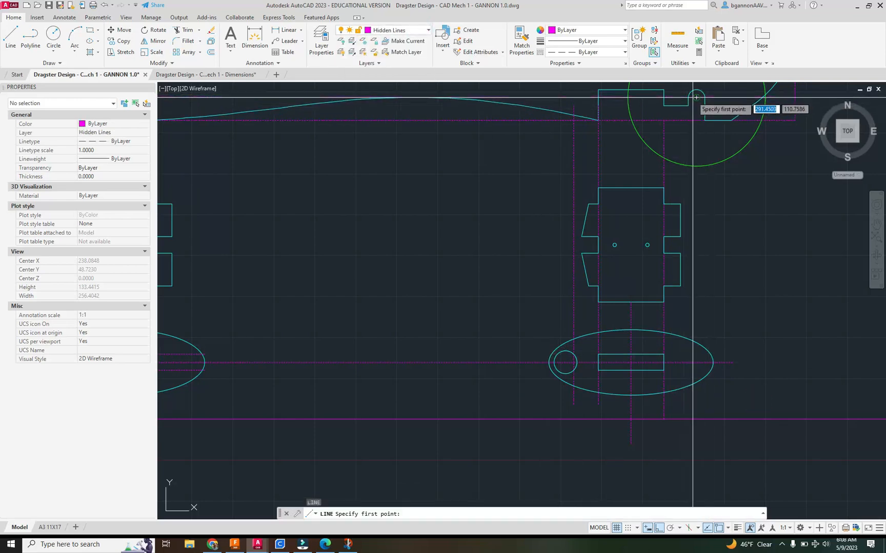
left_click(696, 98)
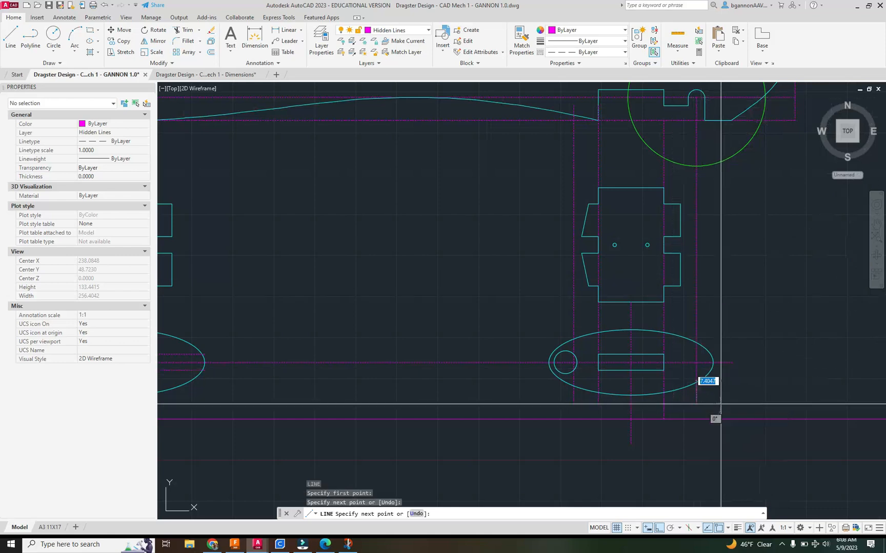
key("Escape")
- Move the right ellipse's circle by its centre to the intersection of the new vertical guide and the horizontal guide
left_click(556, 369)
key("Return")
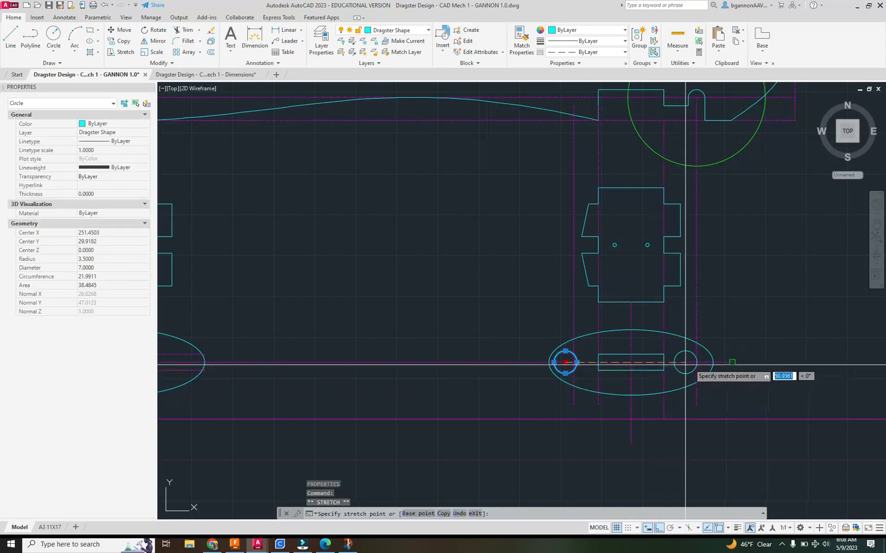
left_click(695, 363)
key("Escape")
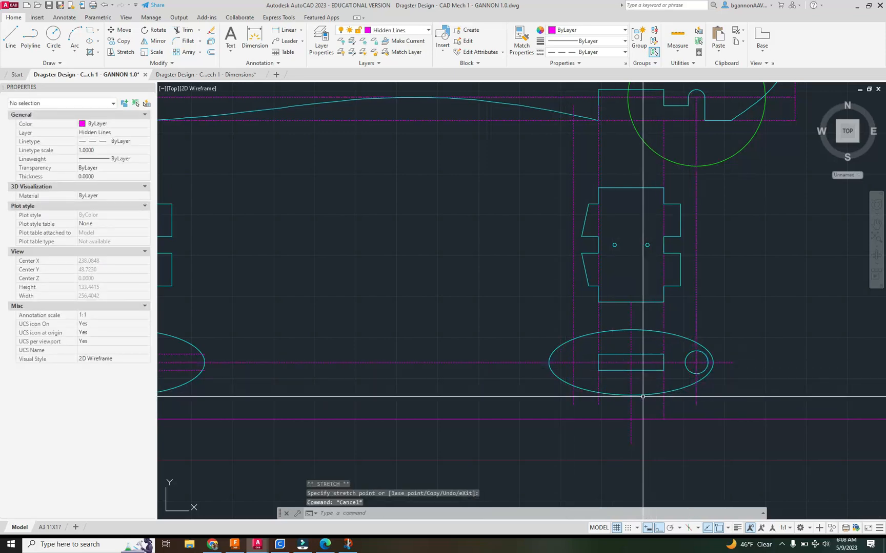
scroll(607, 410, "down", 2)
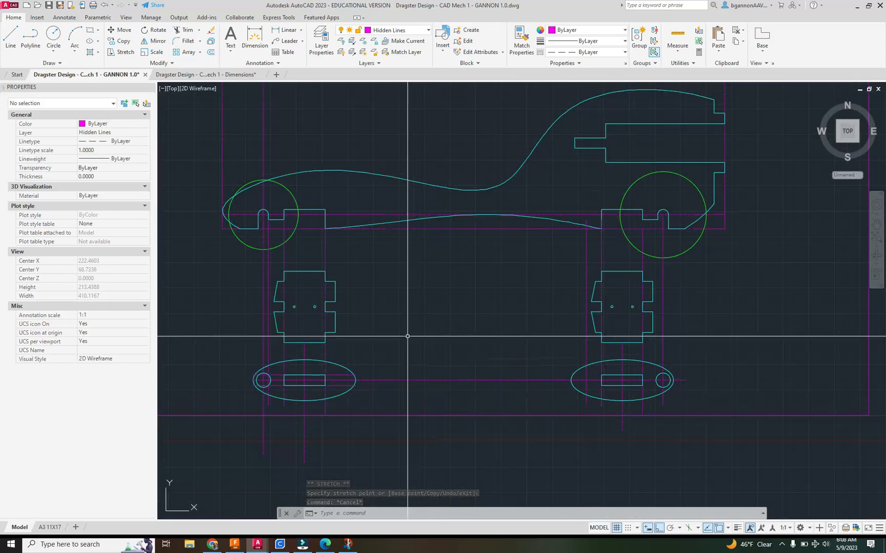
- Examine the dimensioned reference drawing, including the body and round parts to the right of the dragster
left_click(210, 75)
scroll(583, 249, "down", 2)
middle_click_drag(613, 248, 466, 273)
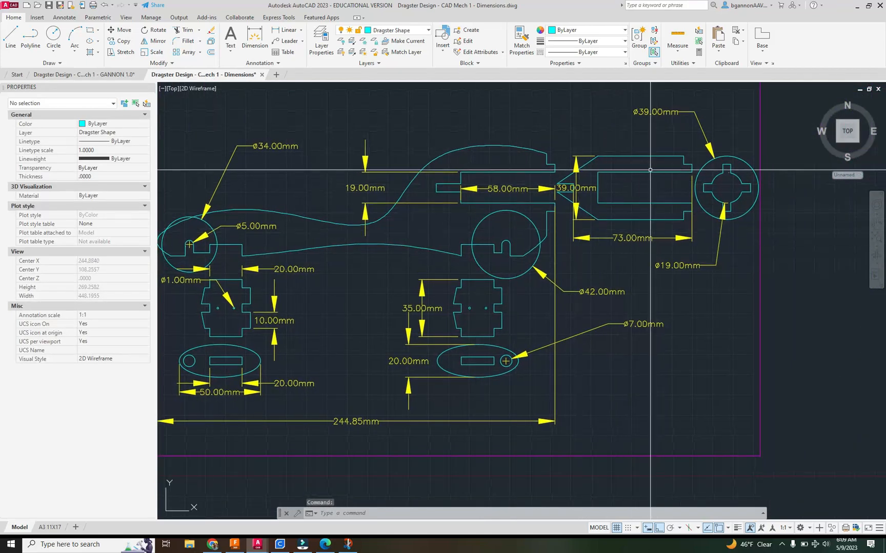